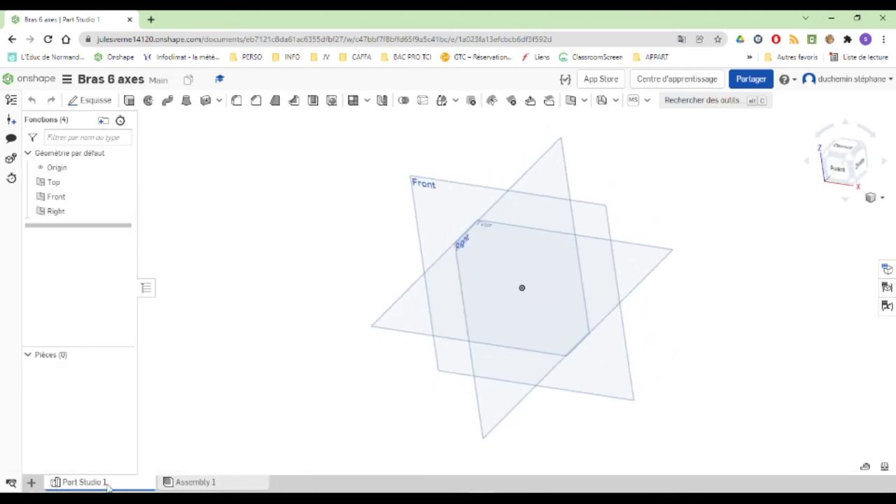
# Start a sketch on the Front plane and orient the view normal to the sketch plane.
pyautogui.moveTo(91, 485)
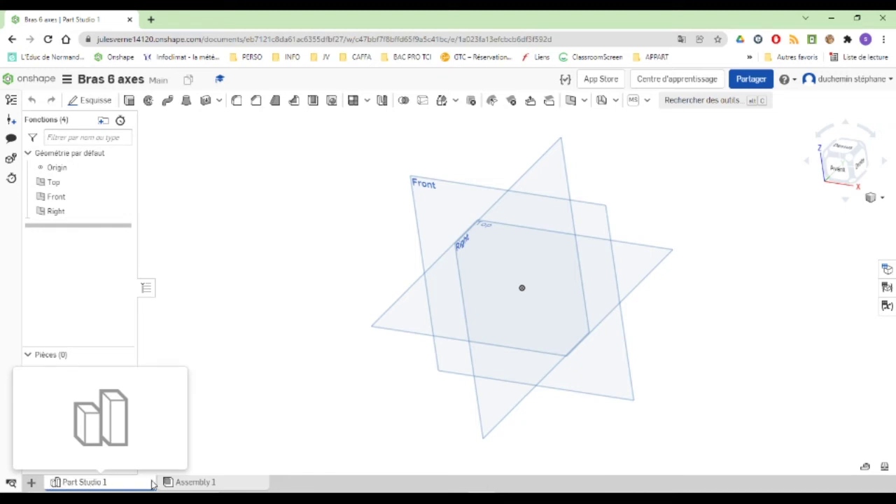
pyautogui.moveTo(350, 298)
pyautogui.mouseDown(button='right')
pyautogui.moveTo(378, 296)
pyautogui.moveTo(372, 280)
pyautogui.moveTo(354, 294)
pyautogui.moveTo(338, 278)
pyautogui.moveTo(353, 290)
pyautogui.mouseUp(button='right')
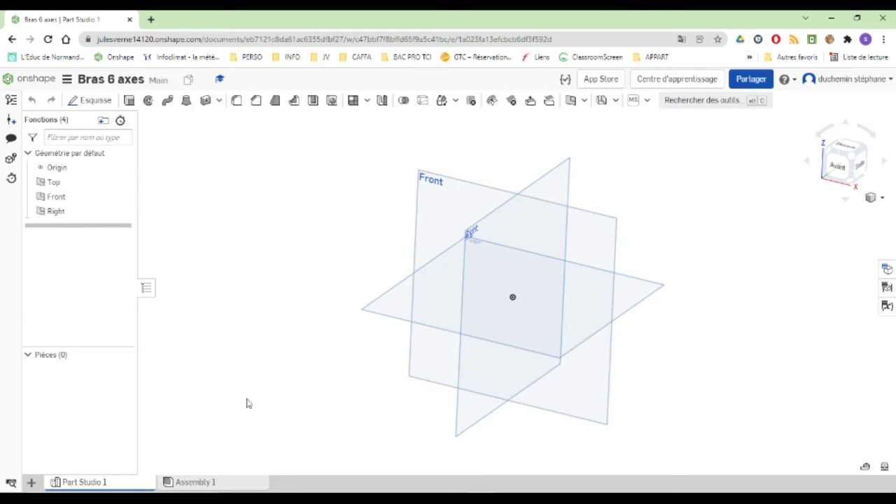
pyautogui.click(434, 183)
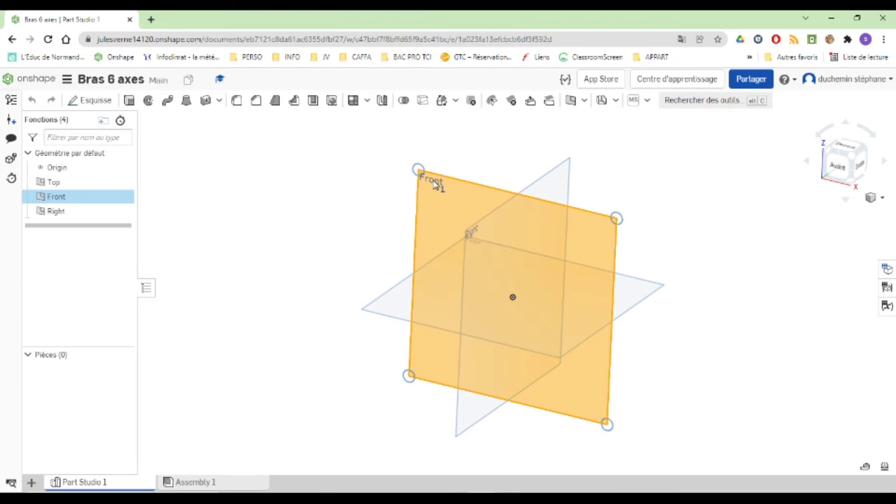
pyautogui.click(95, 103)
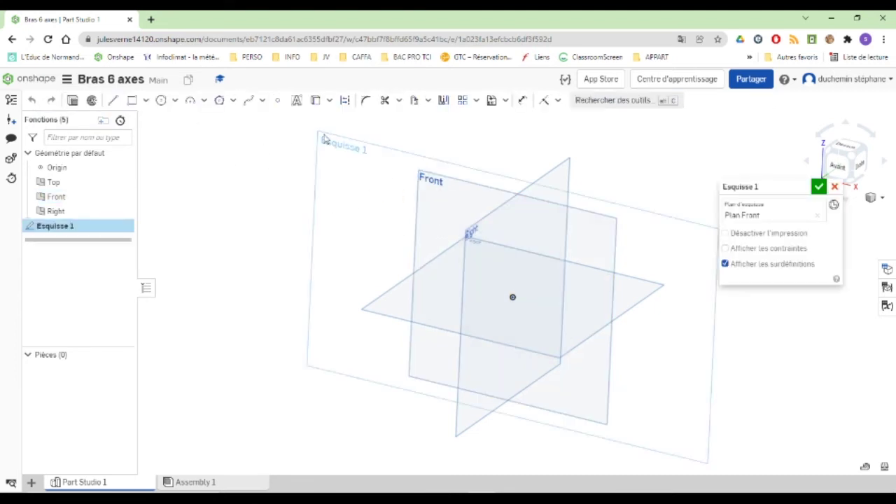
pyautogui.rightClick(336, 154)
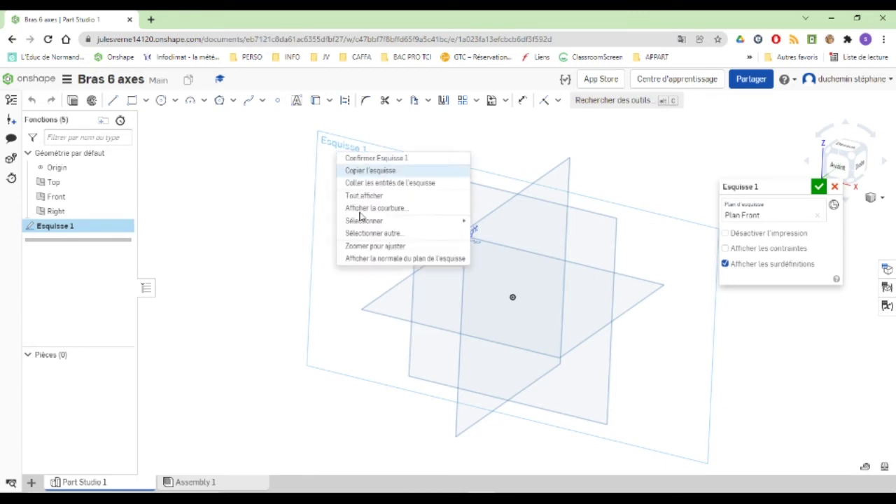
pyautogui.click(357, 262)
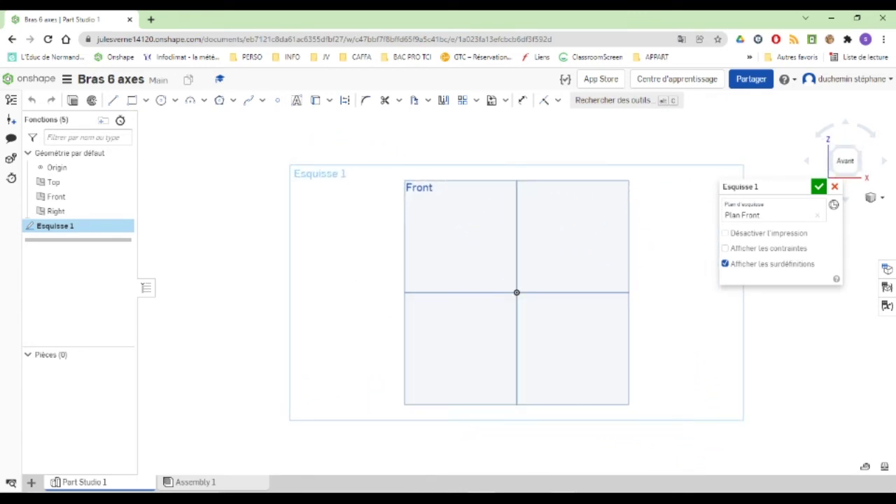
# Switch to the Bras 6 axes Word document to consult the arm's description, and return to the Onshape sketch.
pyautogui.moveTo(587, 492)
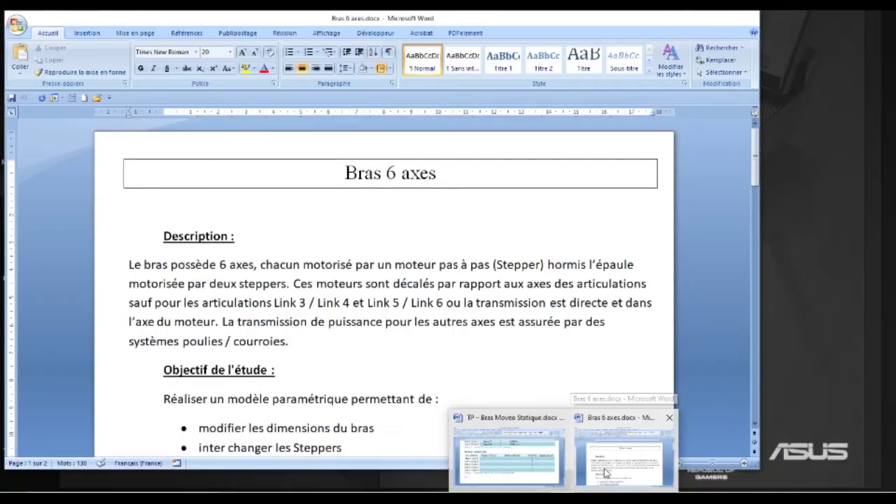
pyautogui.click(607, 475)
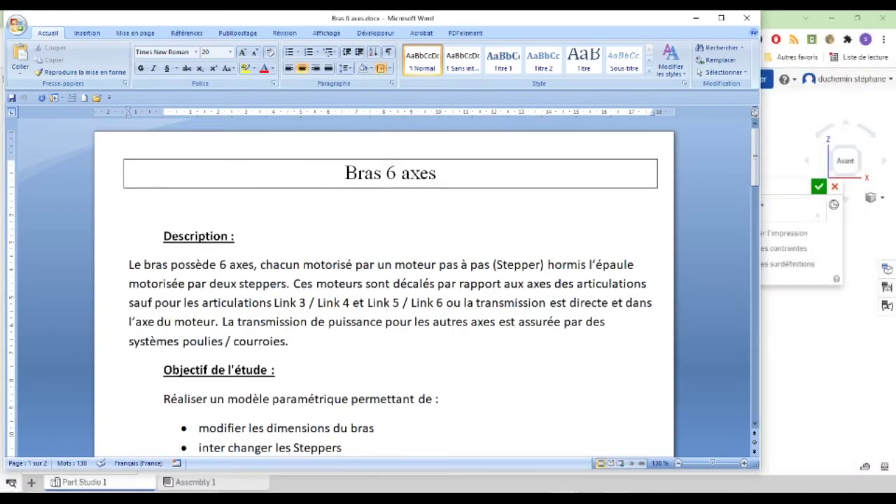
pyautogui.click(607, 492)
pyautogui.scroll(10, 601, 284)
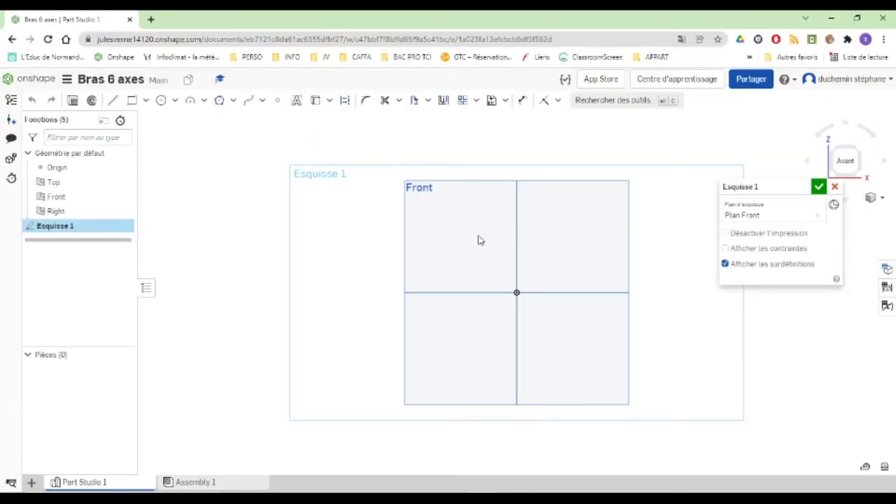
# Draw two stacked vertical construction segments upward from the origin, about 39 mm and 41 mm long.
pyautogui.click(113, 100)
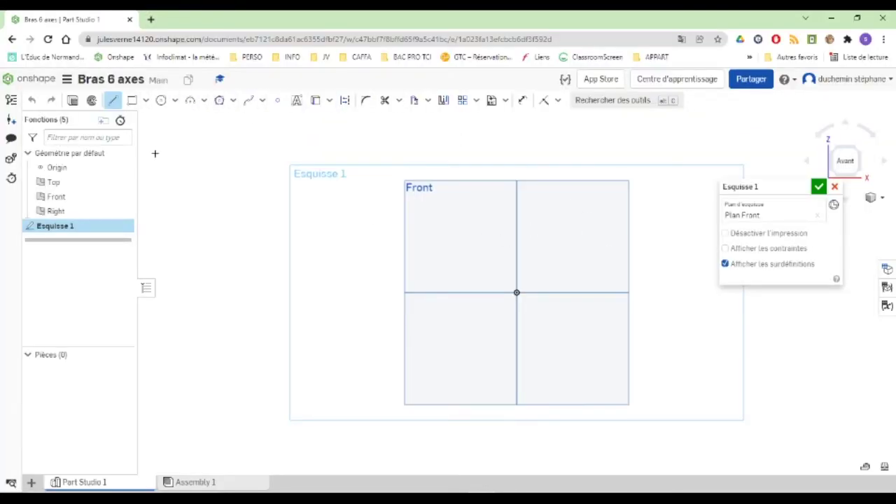
pyautogui.click(345, 100)
pyautogui.click(517, 293)
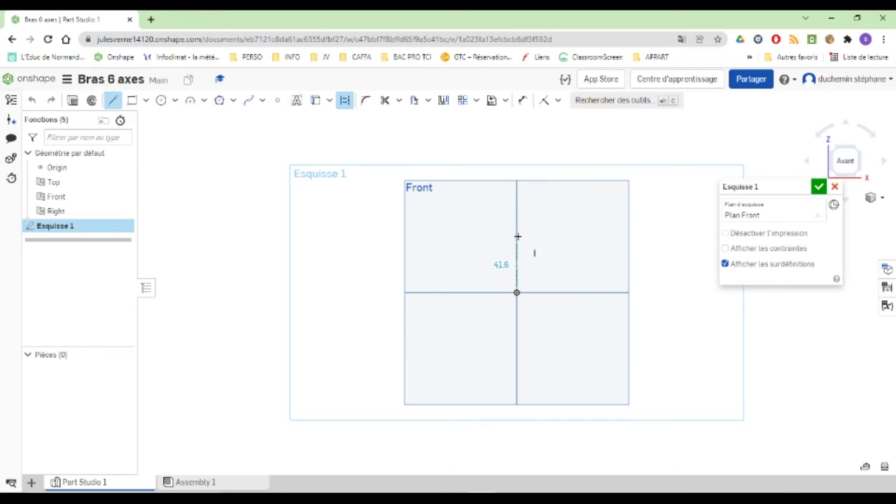
pyautogui.click(517, 233)
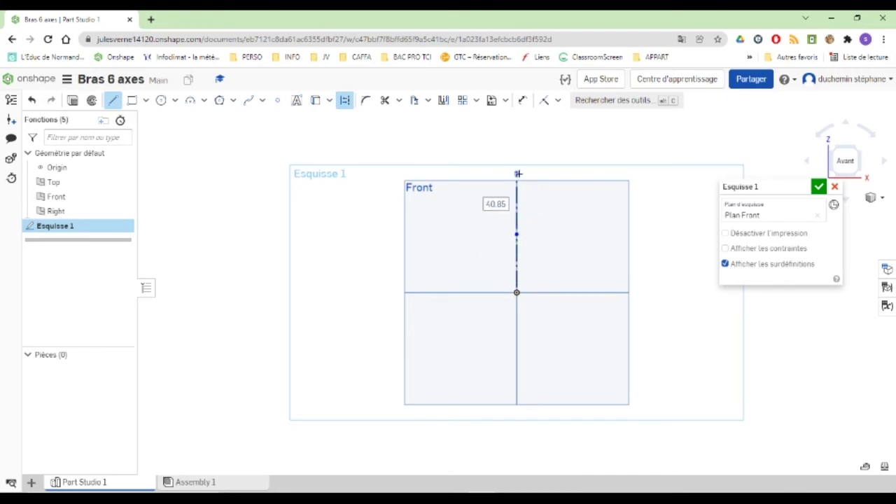
pyautogui.click(518, 174)
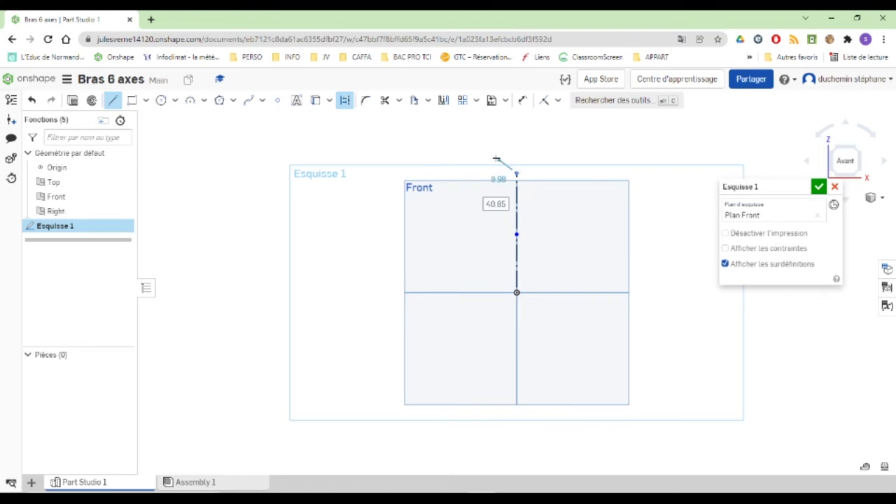
# Continue the chain leftward with a rising segment about 51 mm, two horizontal ones about 63 and 42 mm, and two aligned descending ones about 39 and 30 mm.
pyautogui.click(456, 129)
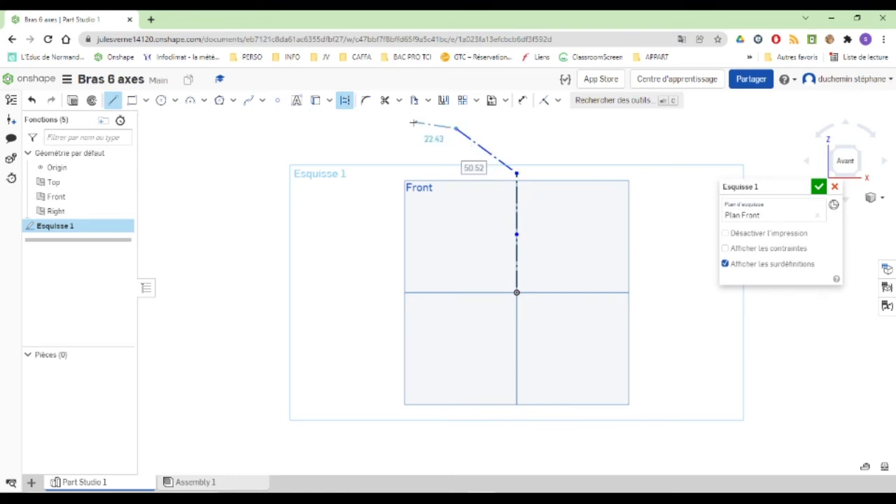
pyautogui.click(361, 128)
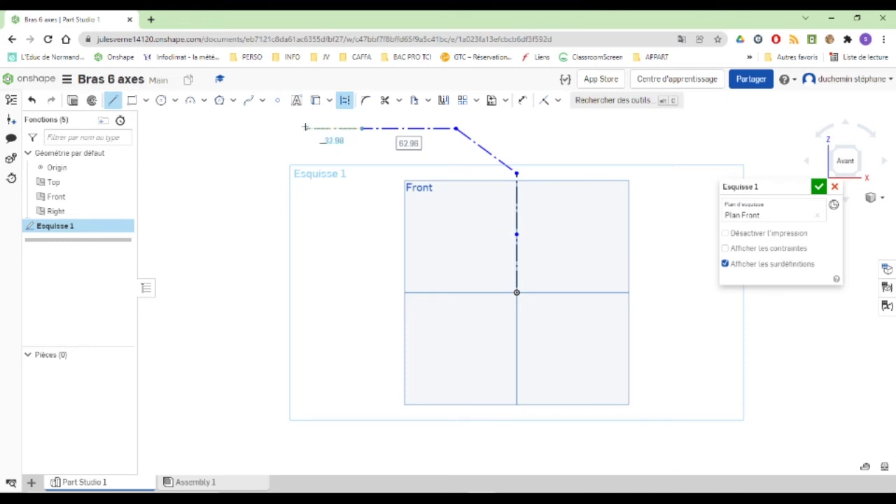
pyautogui.click(299, 128)
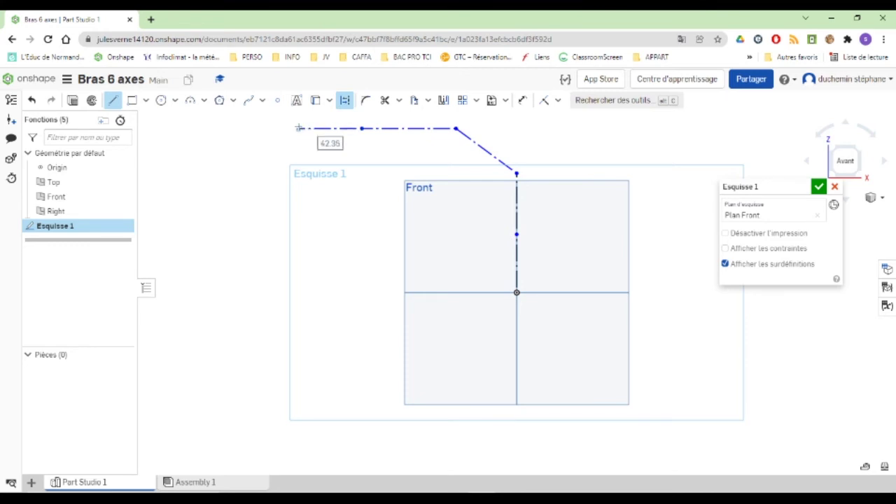
pyautogui.click(250, 162)
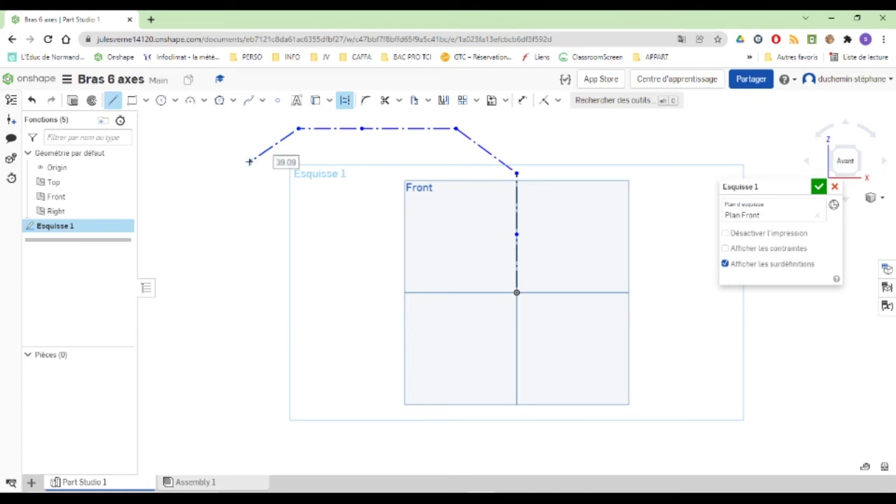
pyautogui.click(213, 187)
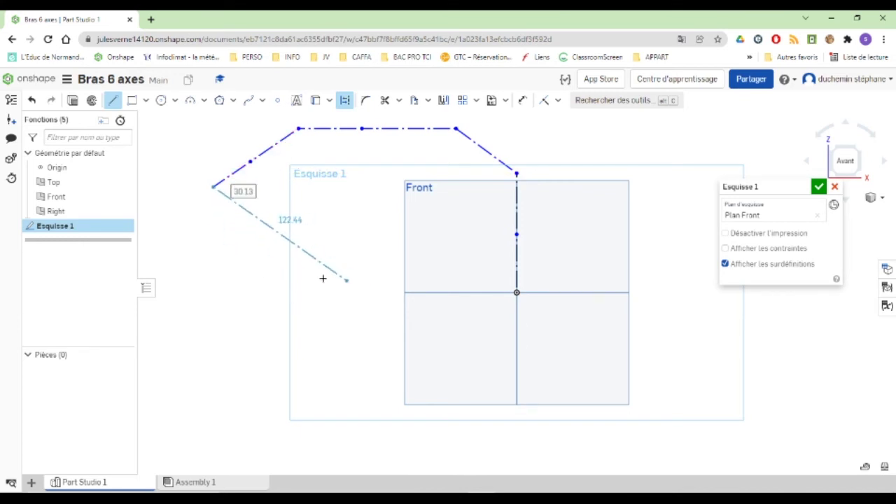
pyautogui.press('Escape')
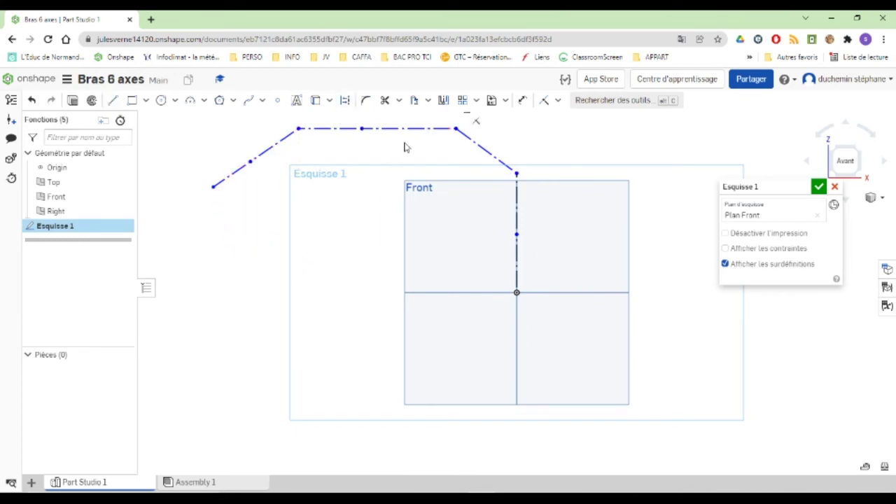
# Reposition the chain's upper-left corner and free end so the horizontal portion is longer and the last two segments are steeper.
pyautogui.moveTo(306, 133)
pyautogui.mouseDown()
pyautogui.moveTo(303, 166)
pyautogui.moveTo(258, 138)
pyautogui.mouseUp()
pyautogui.click(241, 155)
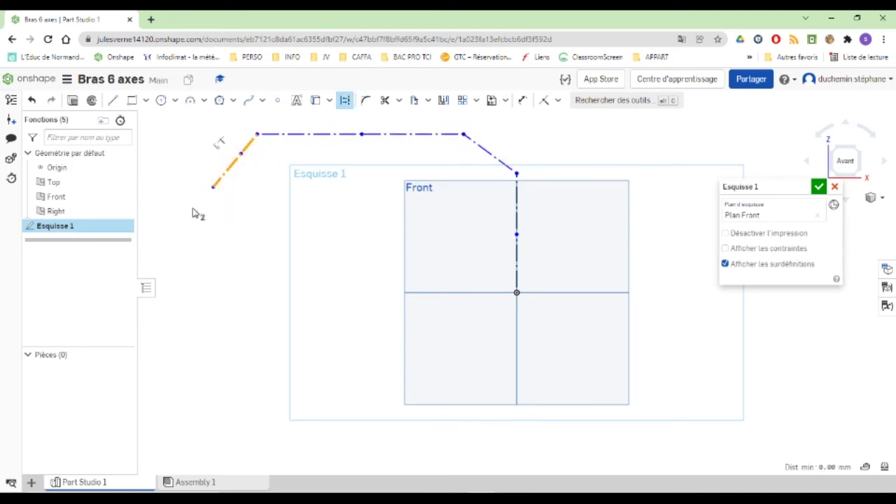
pyautogui.click(214, 190)
pyautogui.moveTo(217, 196)
pyautogui.mouseDown()
pyautogui.moveTo(200, 255)
pyautogui.moveTo(231, 206)
pyautogui.moveTo(222, 193)
pyautogui.mouseUp()
pyautogui.moveTo(271, 135)
pyautogui.mouseDown()
pyautogui.moveTo(275, 188)
pyautogui.moveTo(265, 145)
pyautogui.moveTo(289, 137)
pyautogui.mouseUp()
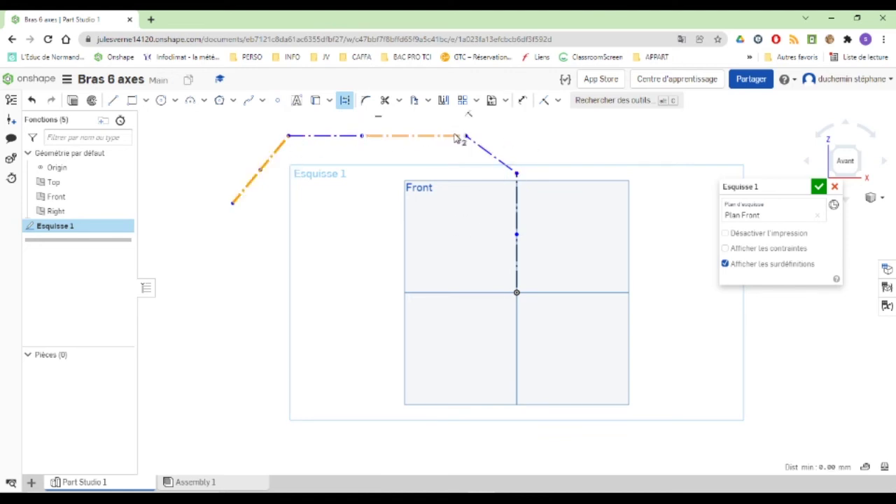
# Dimension the lower vertical segment starting at the origin, placing the dimension to the right of the chain.
pyautogui.scroll(3, 457, 140)
pyautogui.scroll(-5, 451, 140)
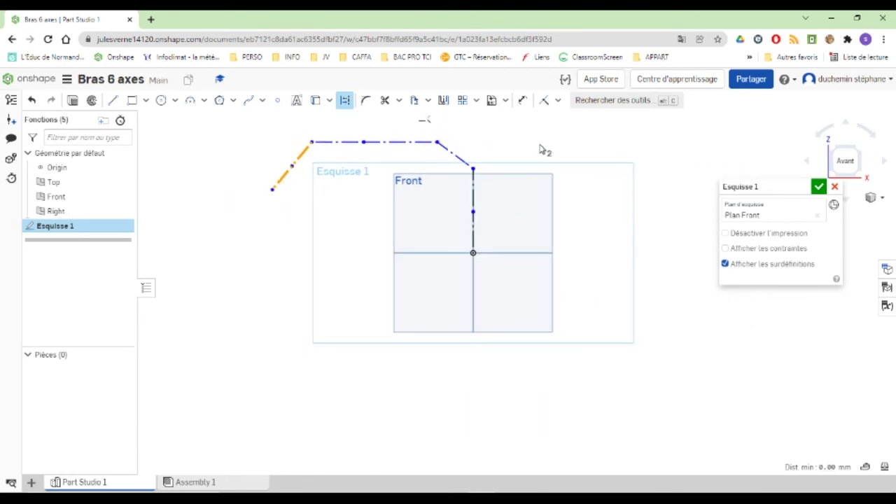
pyautogui.moveTo(542, 148); pyautogui.dragTo(553, 231, button='middle')
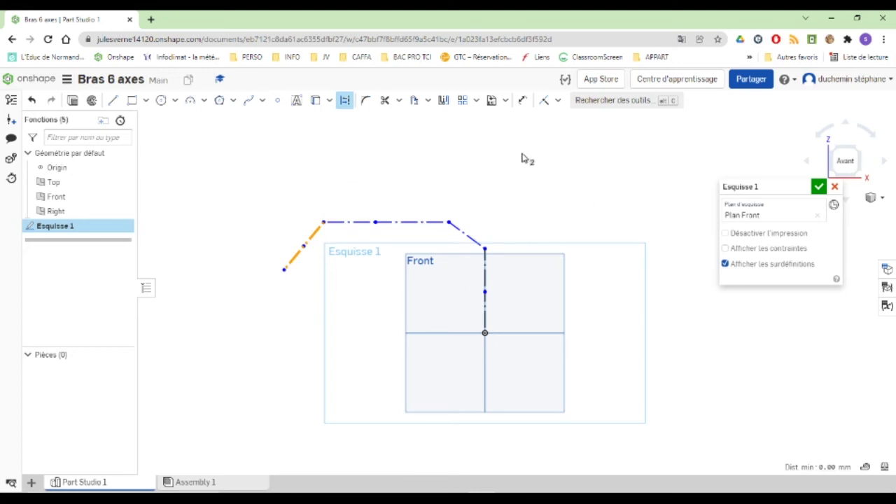
pyautogui.click(523, 102)
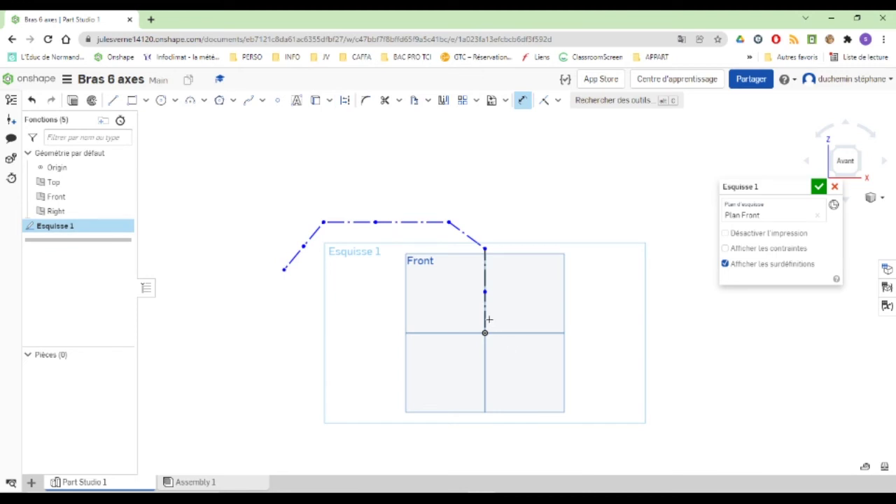
pyautogui.click(486, 314)
pyautogui.click(586, 309)
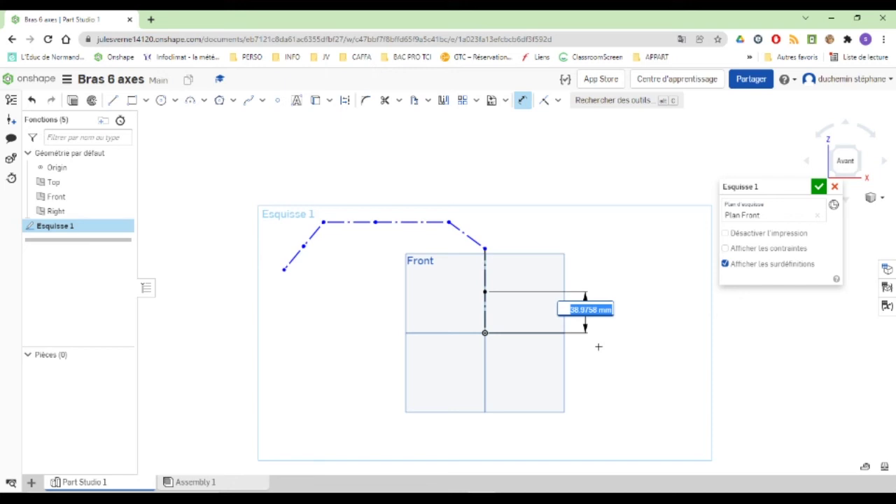
# Assign a new length variable h0 of 38.9758 mm to the dimension, consulting the arm diagram in the Bras 6 axes PDF for the name.
pyautogui.write('#')
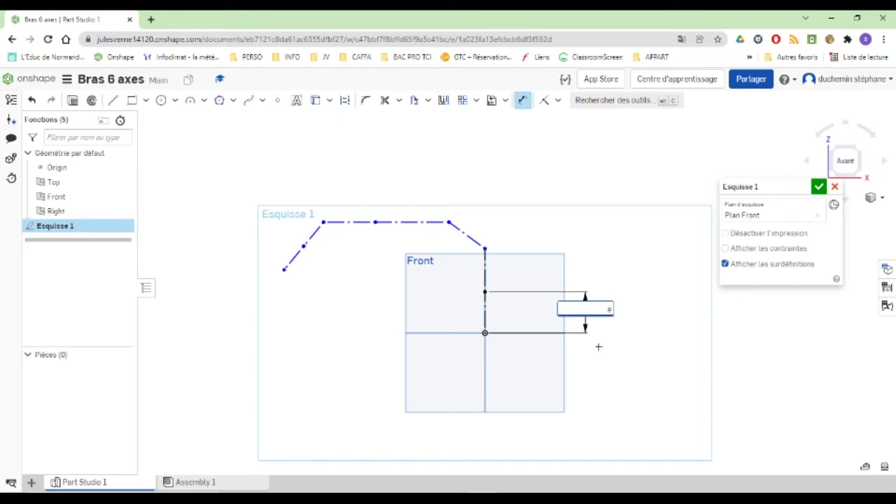
pyautogui.write('h0')
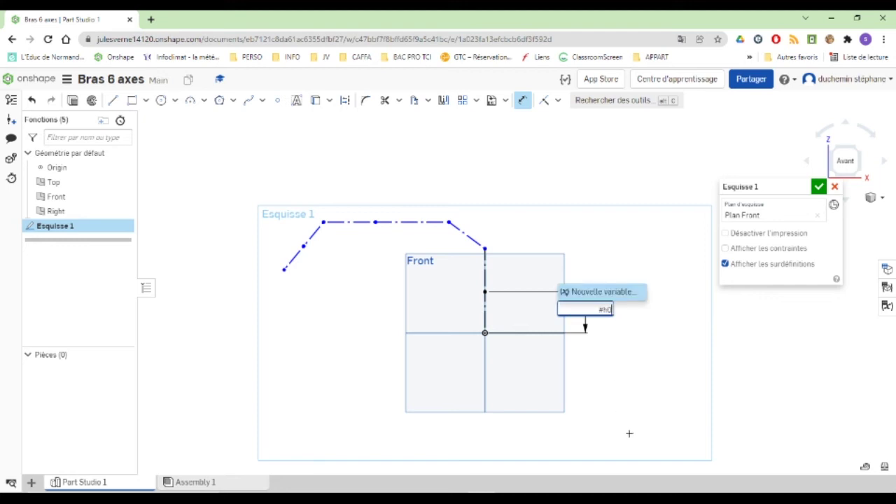
pyautogui.hotkey('alt', 'Tab')
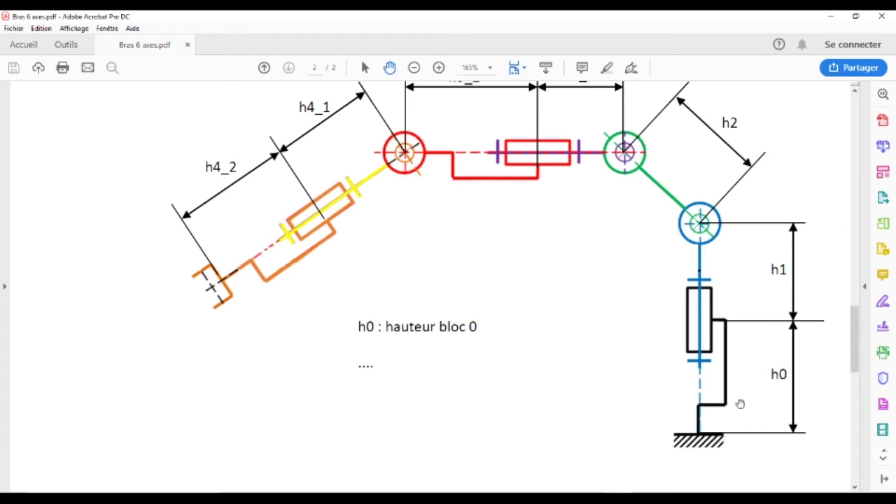
pyautogui.hotkey('alt', 'Tab')
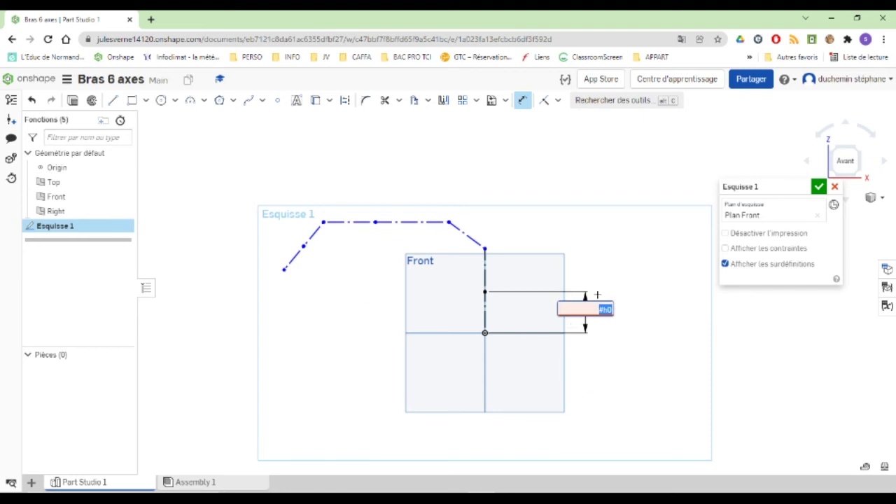
pyautogui.click(599, 310)
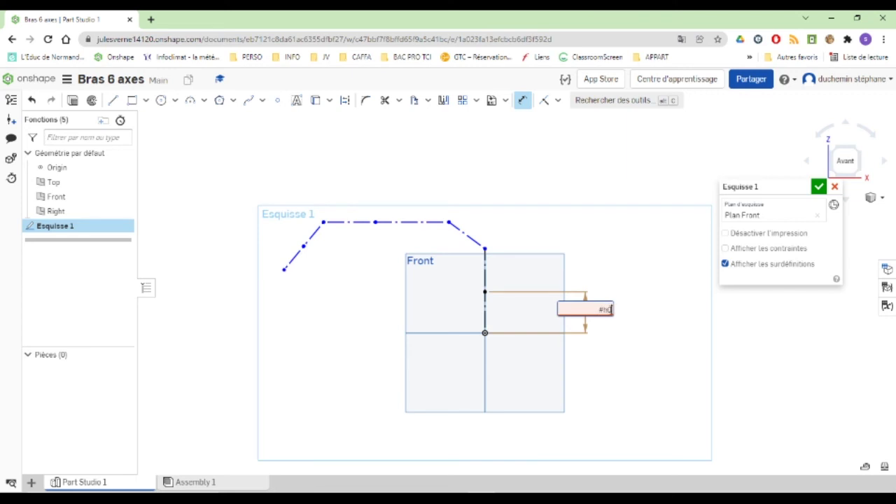
pyautogui.press('BackSpace')
pyautogui.press('BackSpace')
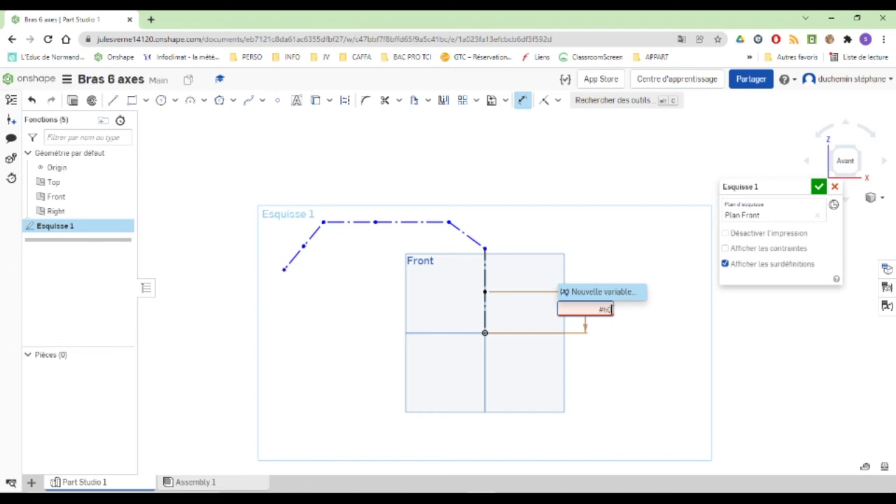
pyautogui.click(601, 292)
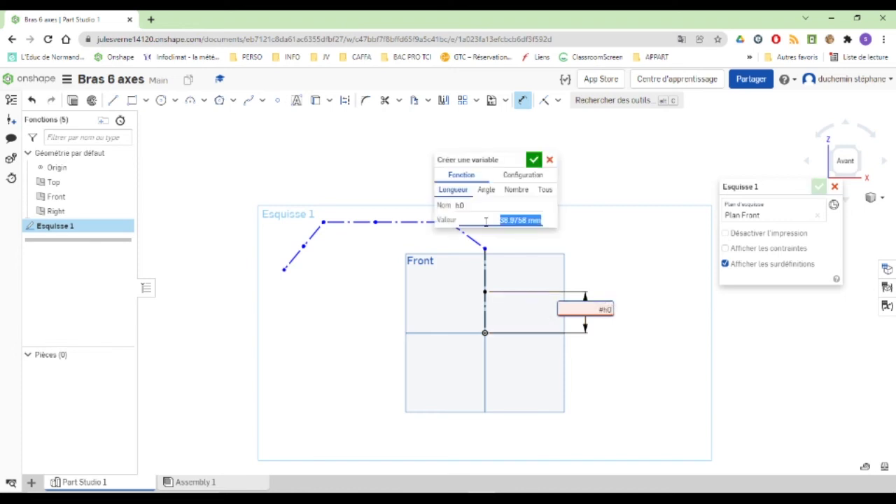
pyautogui.press('Return')
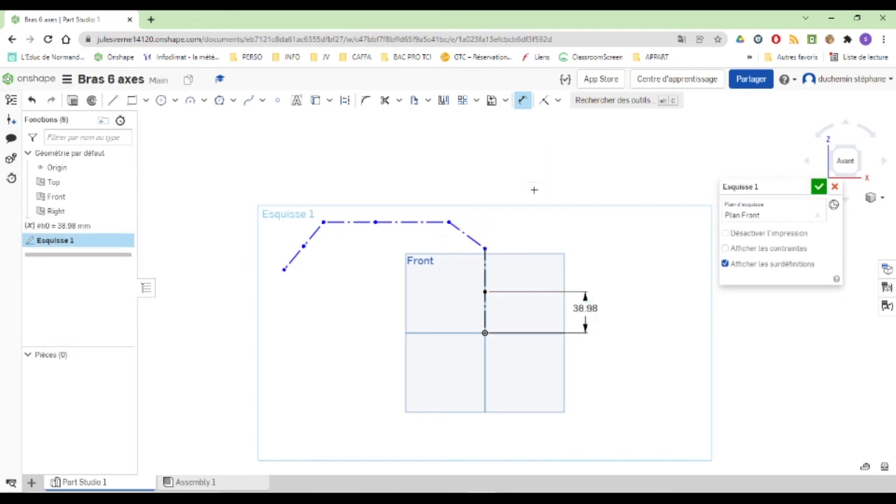
# Dimension the upper vertical segment to the right of the chain and assign it a new length variable h1, keeping its drawn length.
pyautogui.click(484, 272)
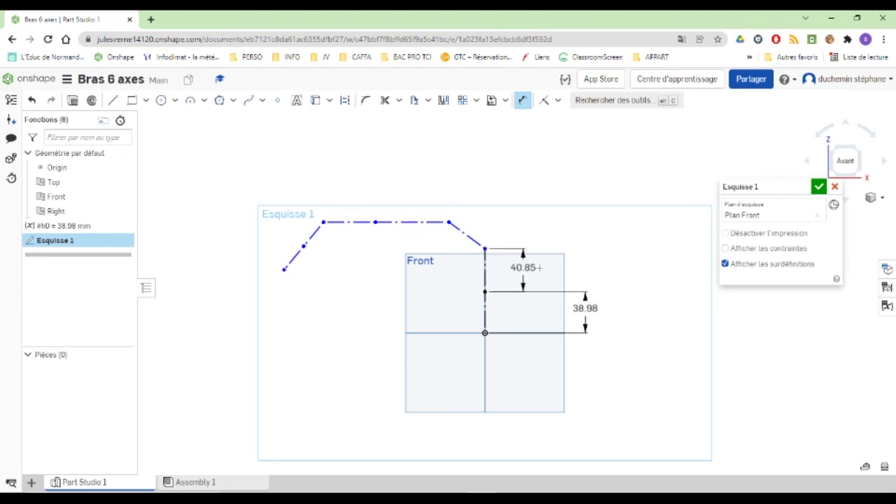
pyautogui.click(583, 264)
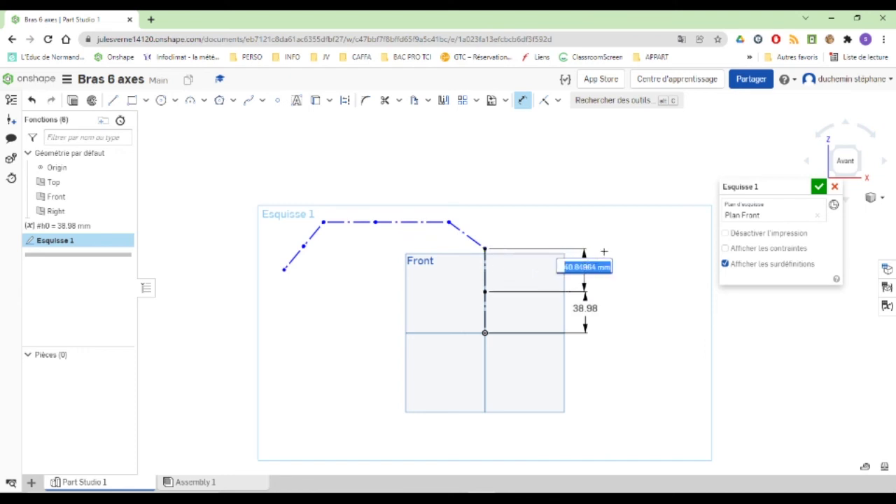
pyautogui.write('#h1')
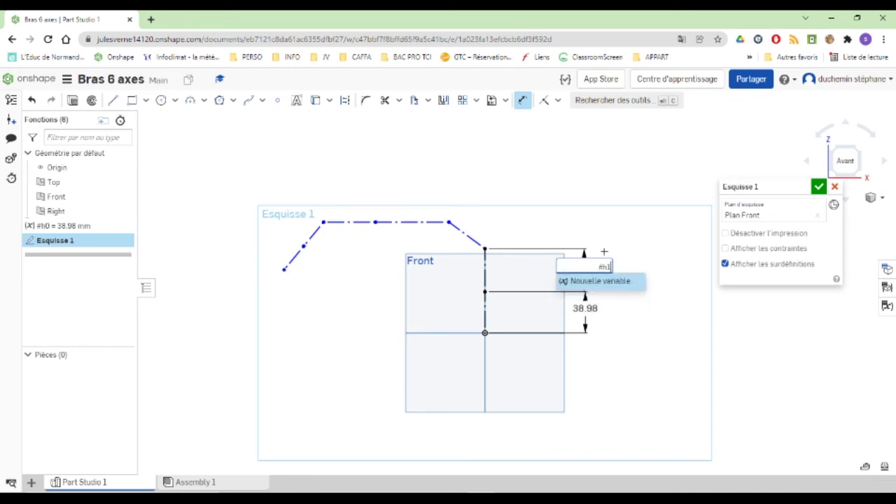
pyautogui.click(590, 281)
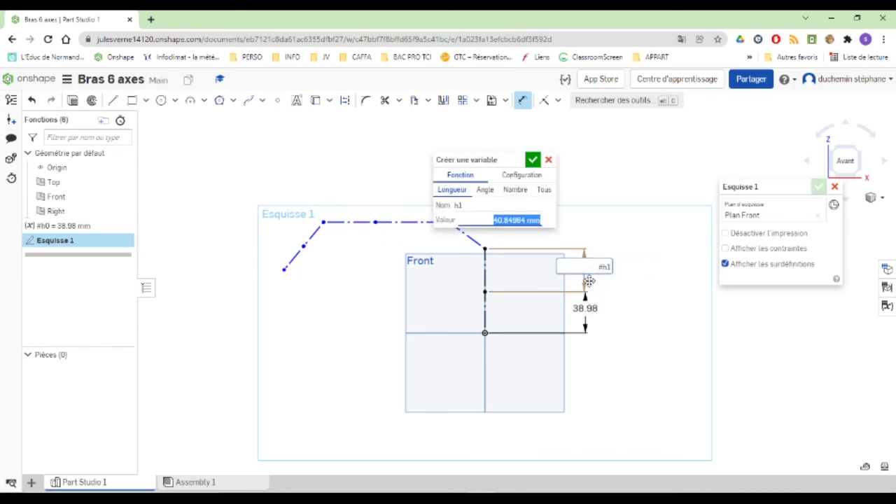
pyautogui.press('Return')
pyautogui.press('Return')
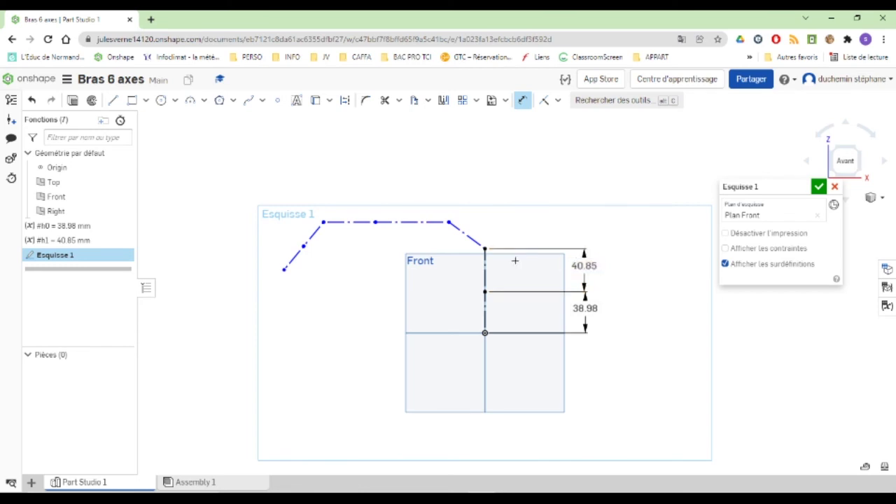
# Dimension the sloping segment above the vertical ones along its direction and assign it a new length variable h2 at its drawn length.
pyautogui.click(467, 235)
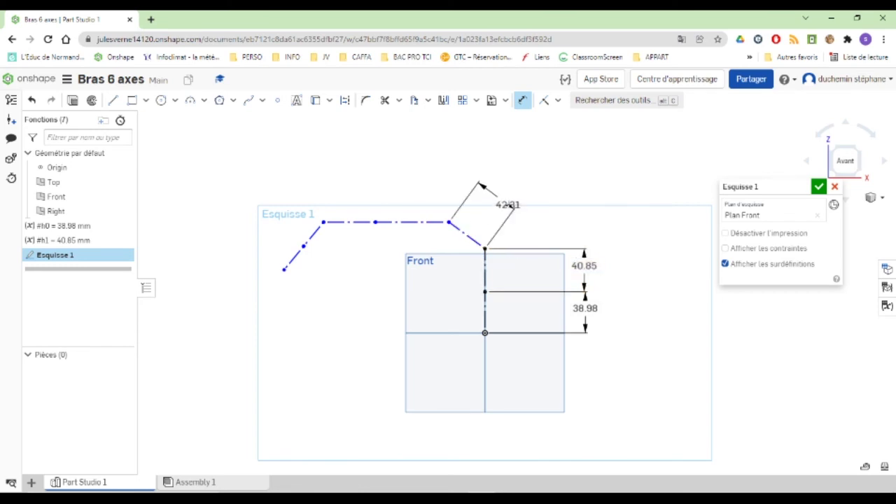
pyautogui.click(512, 206)
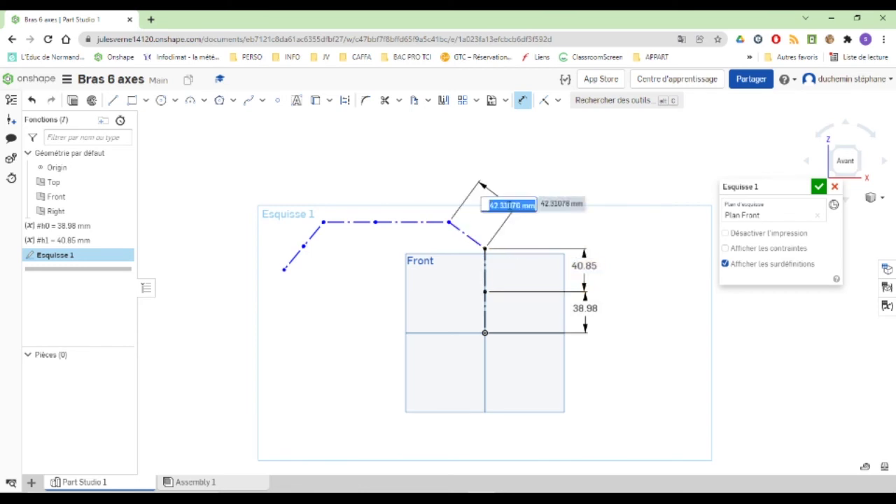
pyautogui.write('#h2')
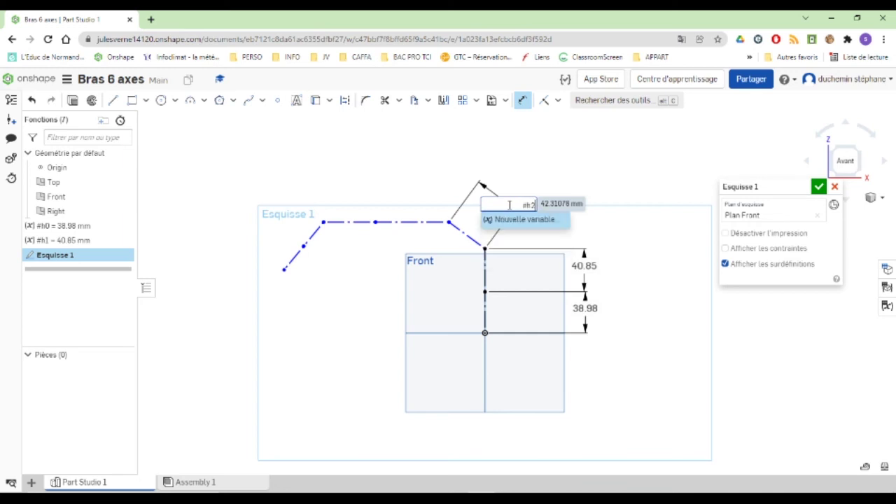
pyautogui.press('Return')
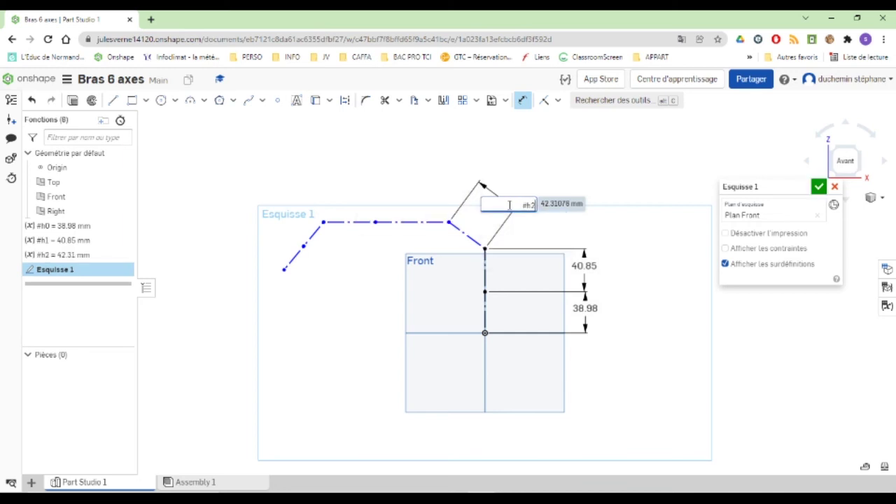
# Dimension the right horizontal segment above the chain and assign it a new length variable h3_1, keeping its drawn length.
pyautogui.click(414, 223)
pyautogui.click(414, 180)
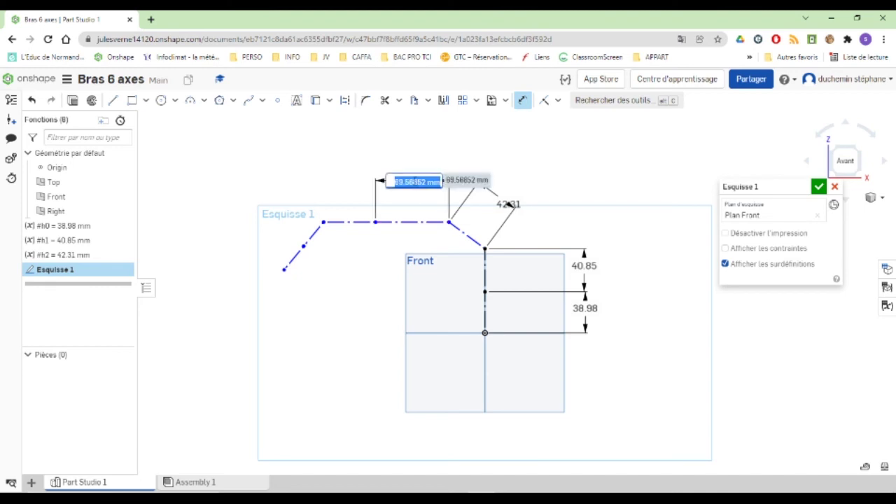
pyautogui.write('#h3')
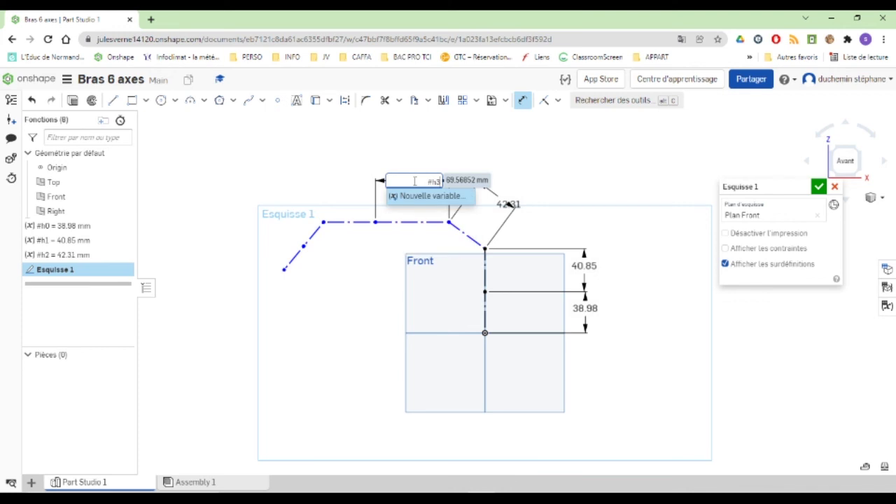
pyautogui.write('_1')
pyautogui.press('Return')
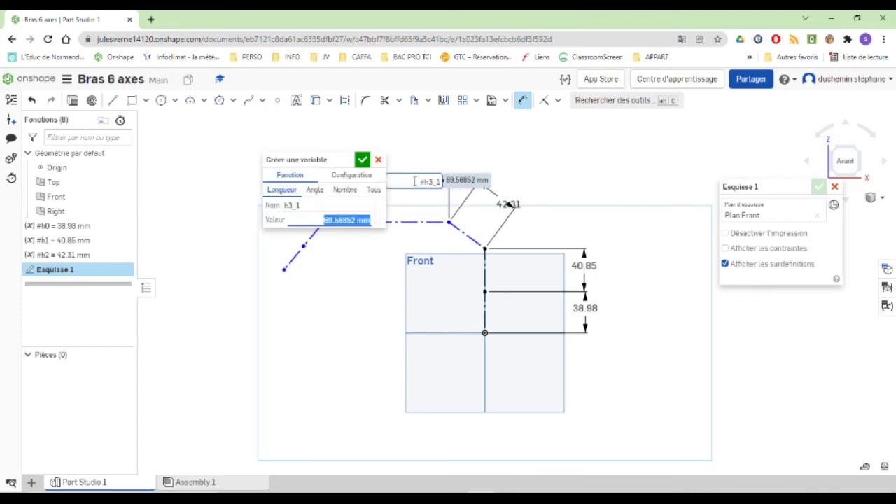
pyautogui.press('Return')
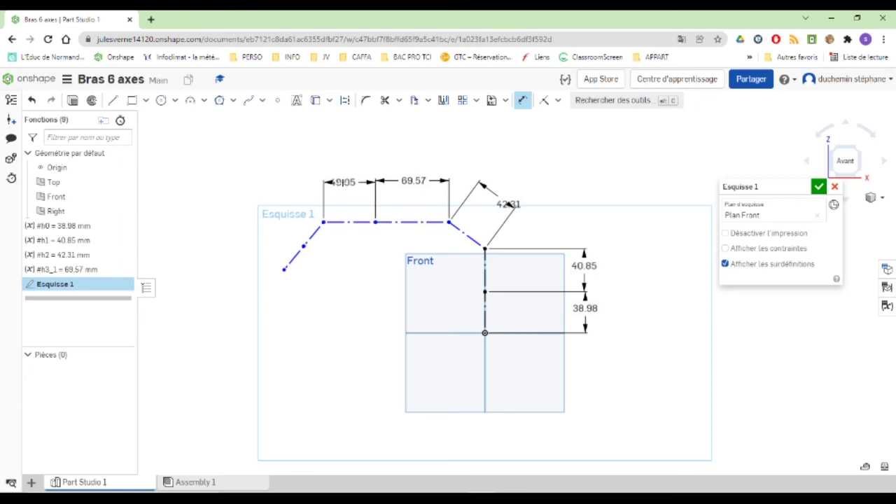
# Dimension the left horizontal segment in line with its neighbour and assign it a new length variable h3_2 at its drawn length.
pyautogui.click(343, 183)
pyautogui.press('BackSpace')
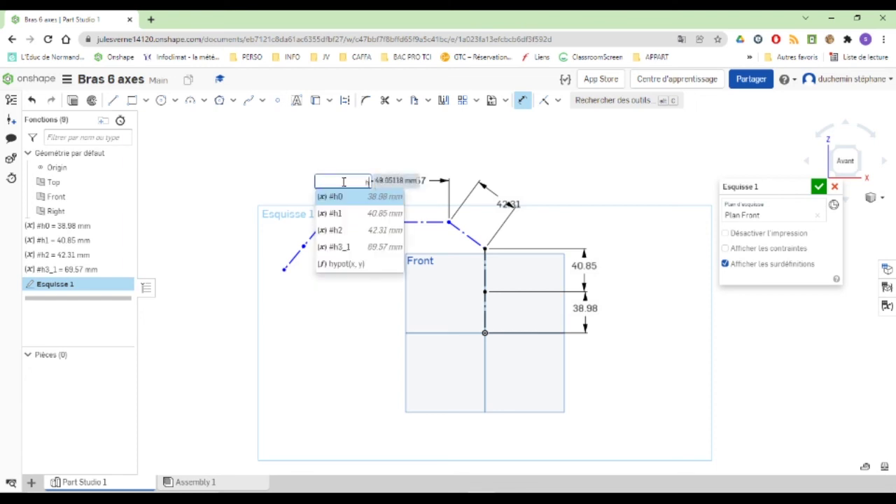
pyautogui.press('Escape')
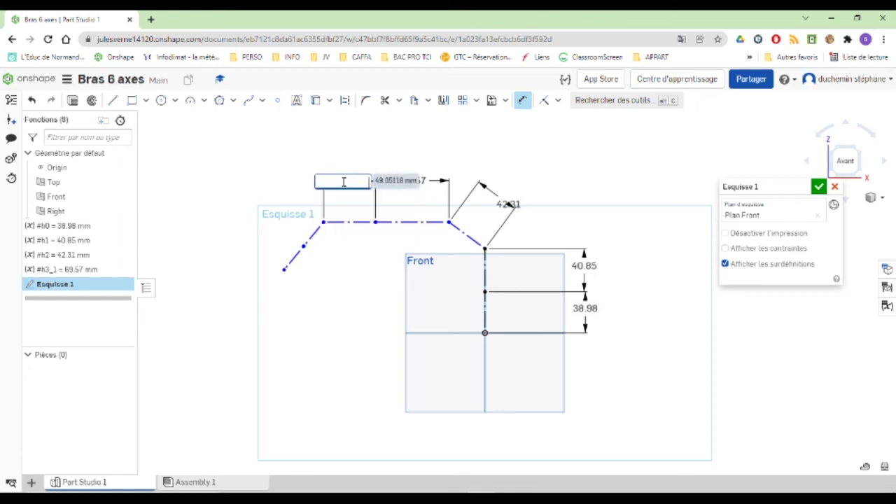
pyautogui.write('#h3_2')
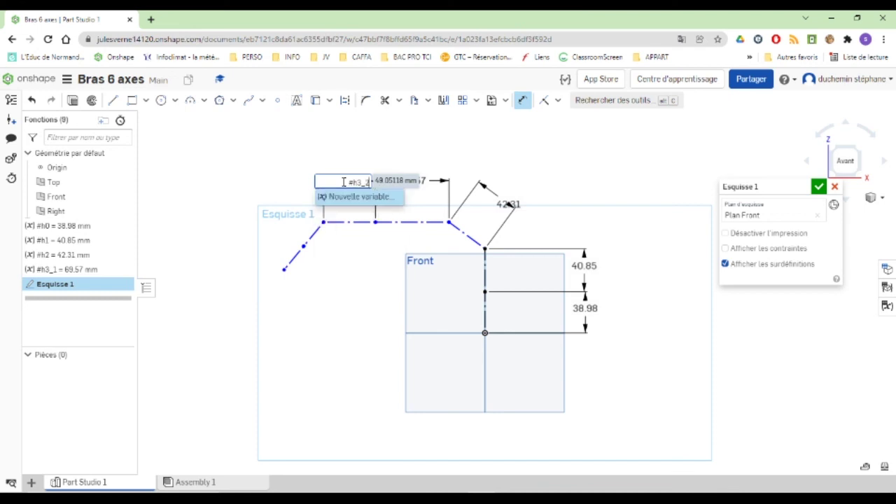
pyautogui.press('Return')
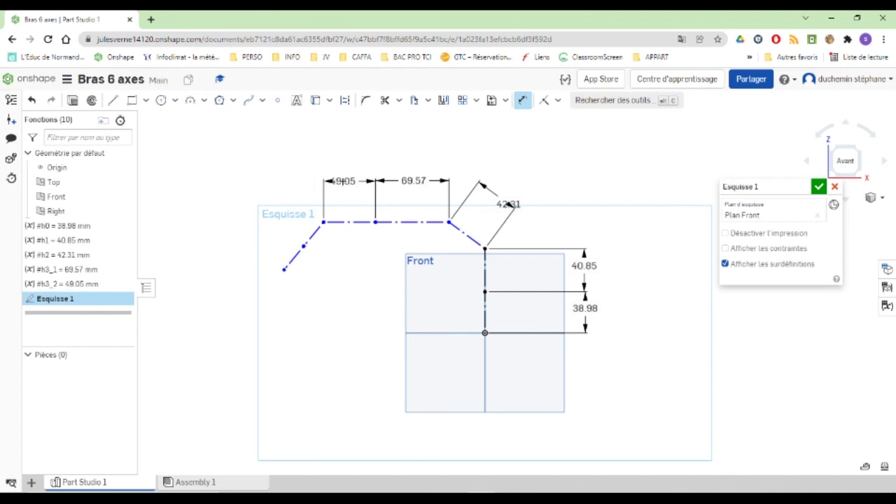
# Dimension the upper descending segment along its slope and assign it a new length variable h4_1, keeping its drawn length.
pyautogui.click(311, 236)
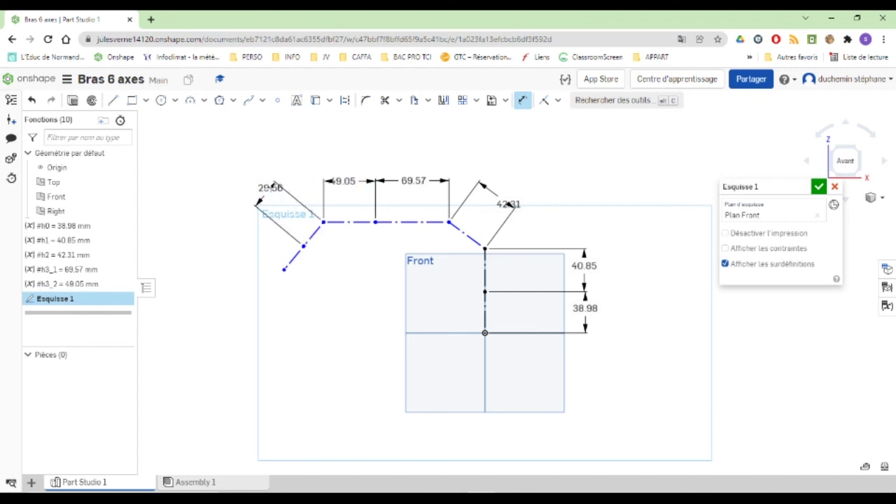
pyautogui.click(274, 185)
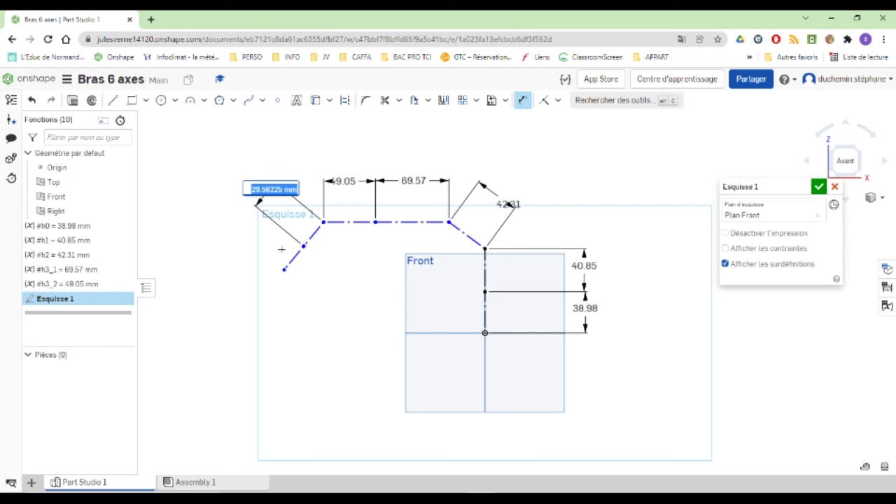
pyautogui.write('#')
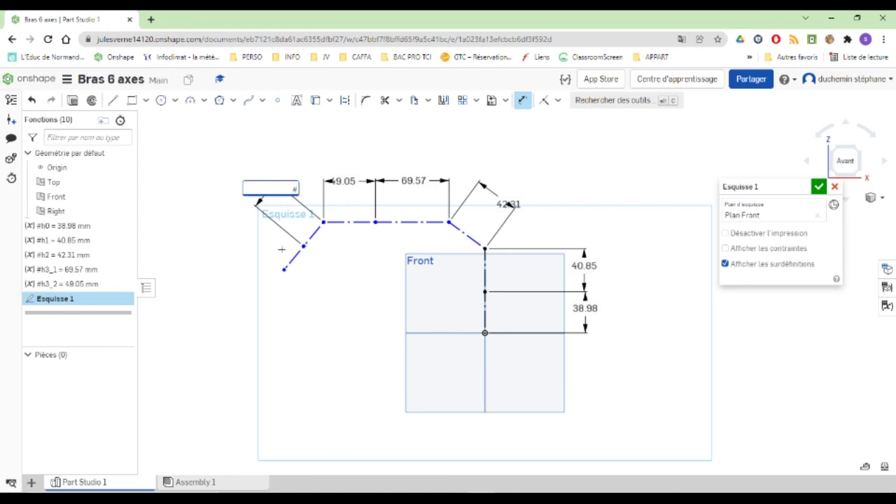
pyautogui.write('h4_1')
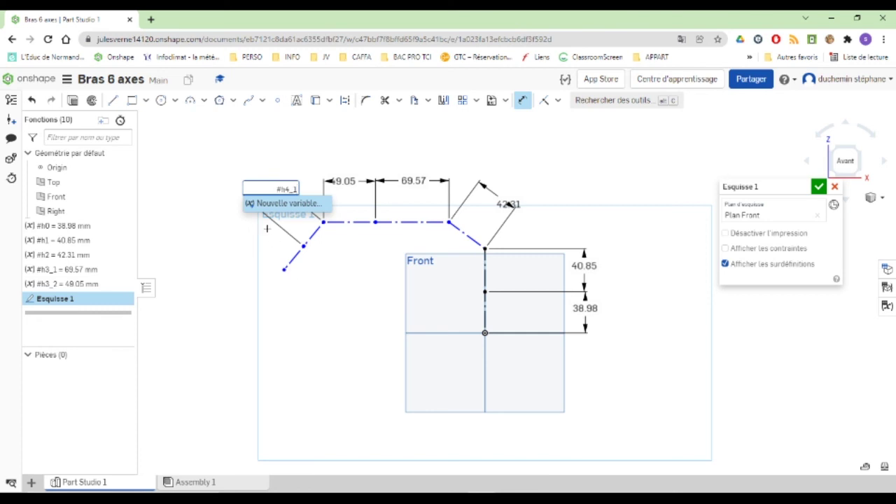
pyautogui.click(285, 203)
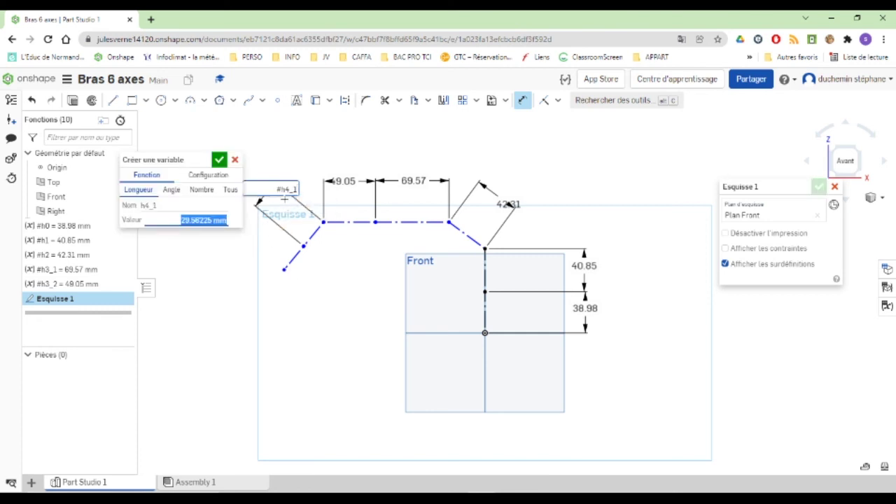
pyautogui.press('Return')
pyautogui.press('Return')
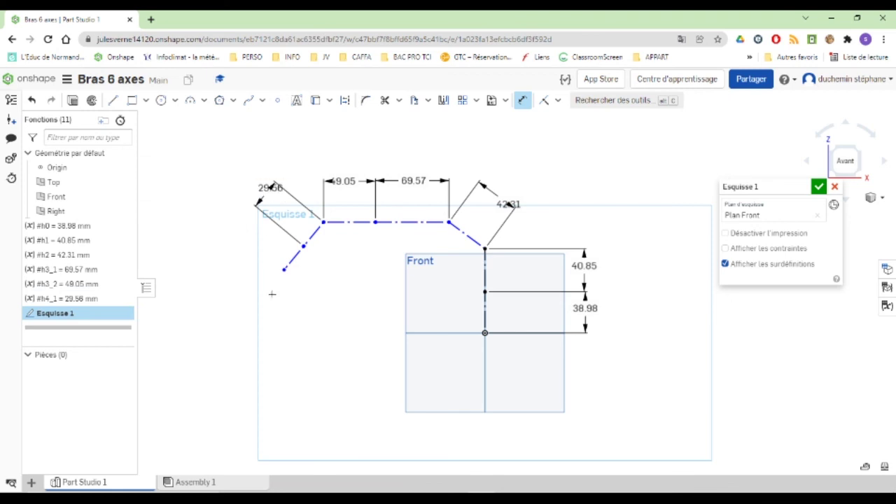
# Dimension the last descending segment at the free end with a new length variable h4_2 at its drawn length, and finish the sketch.
pyautogui.click(286, 266)
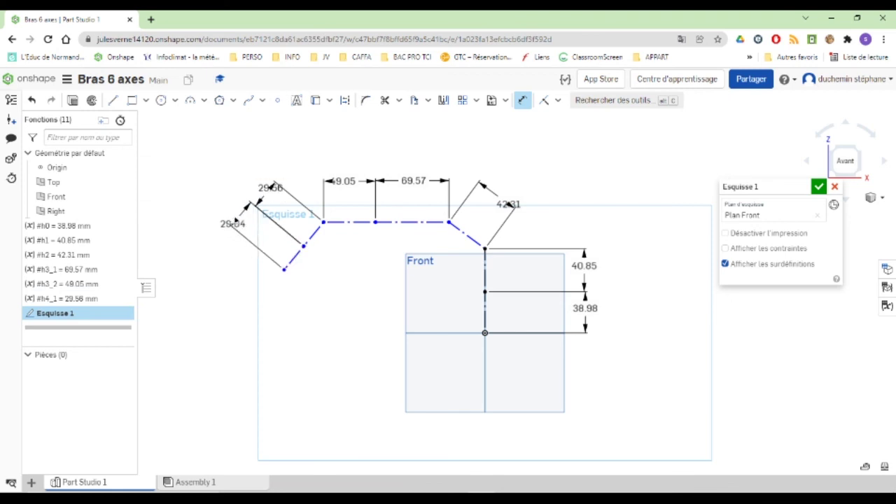
pyautogui.click(235, 218)
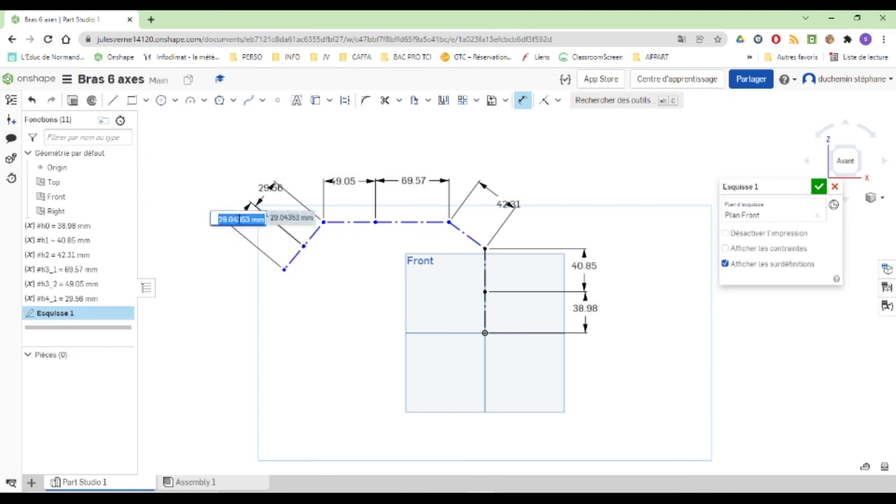
pyautogui.press('BackSpace')
pyautogui.write('#h')
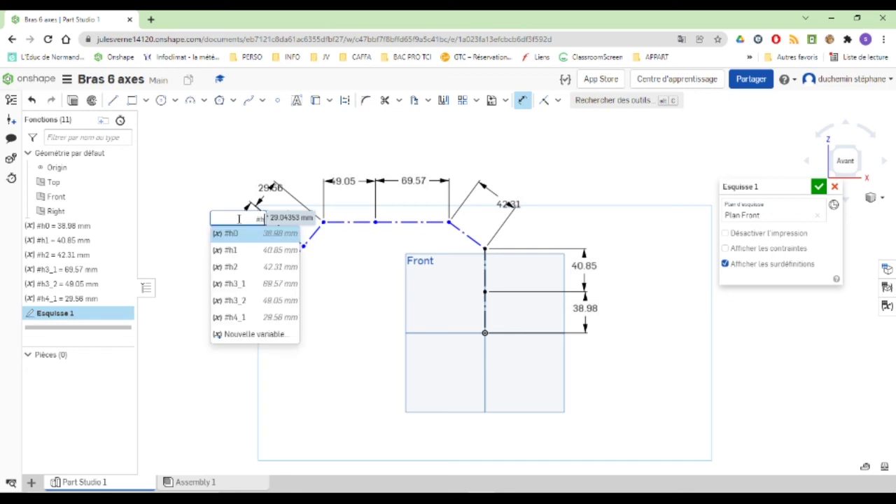
pyautogui.write('4')
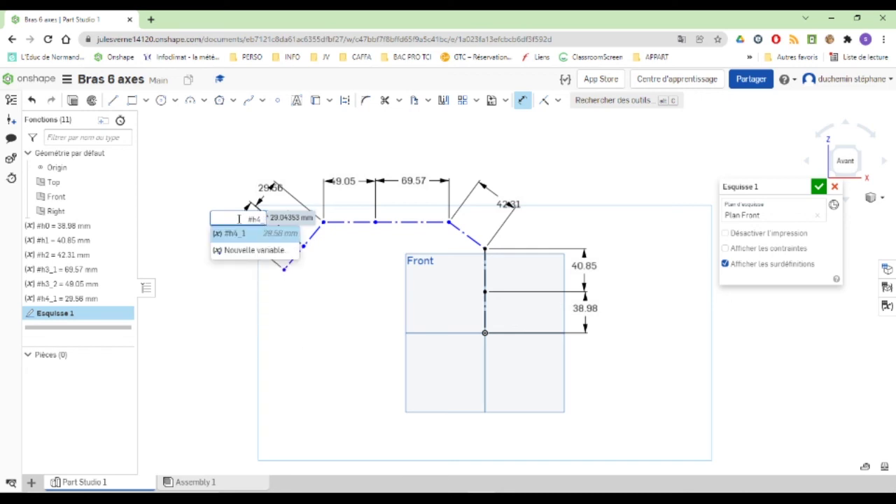
pyautogui.write('_2')
pyautogui.press('Return')
pyautogui.press('Return')
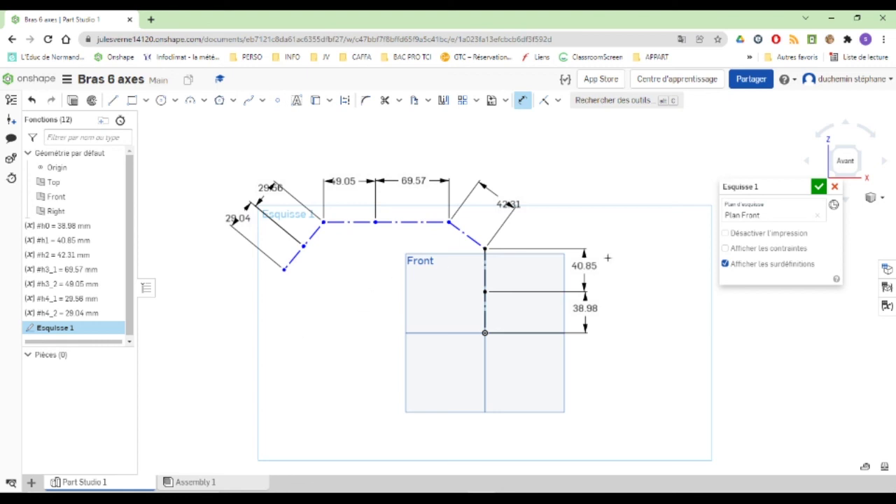
pyautogui.click(819, 187)
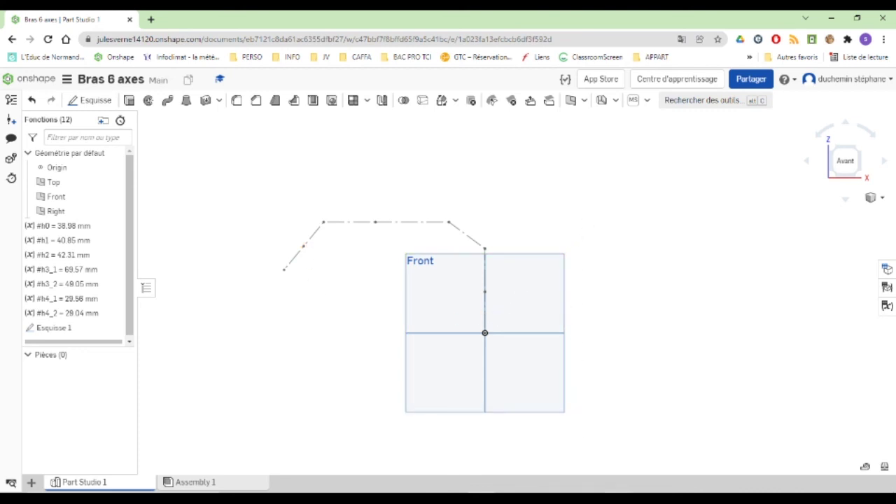
# Switch to the Bras 6 axes PDF, examine the transmission centre distances and stepper positions on page 2, and return to Onshape.
pyautogui.hotkey('alt', 'Tab')
pyautogui.scroll(-6, 544, 302)
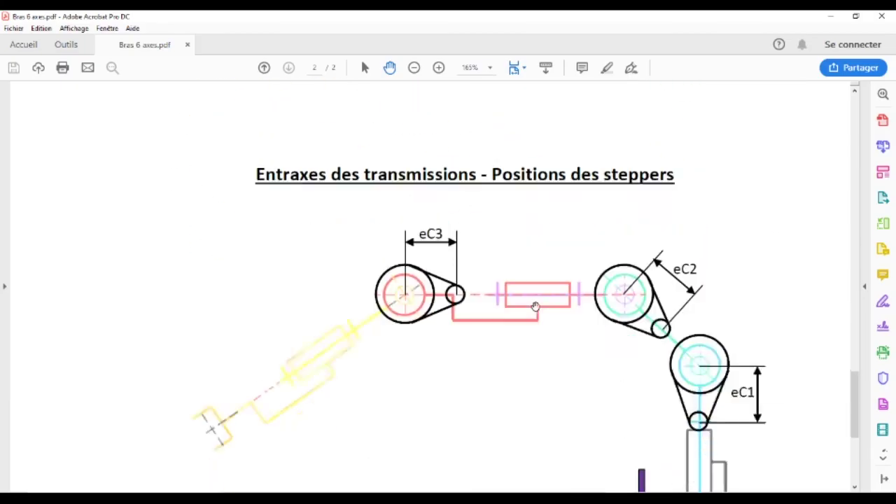
pyautogui.scroll(-3, 535, 306)
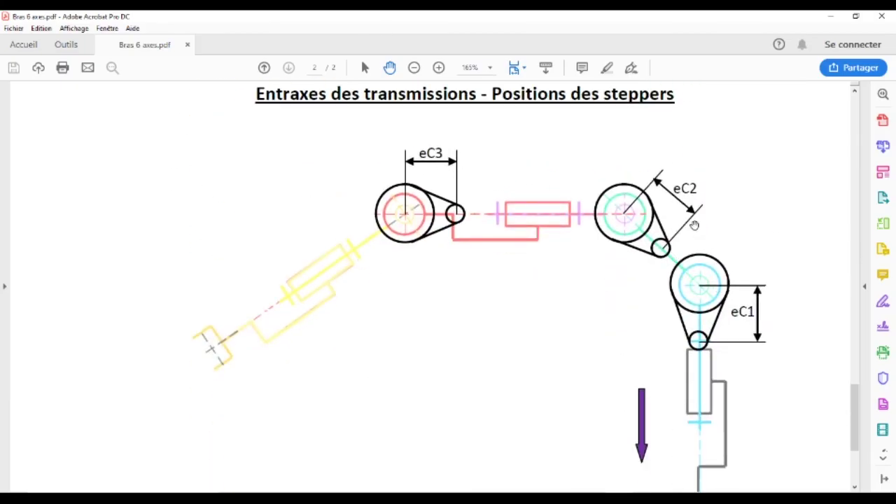
pyautogui.scroll(-5, 701, 378)
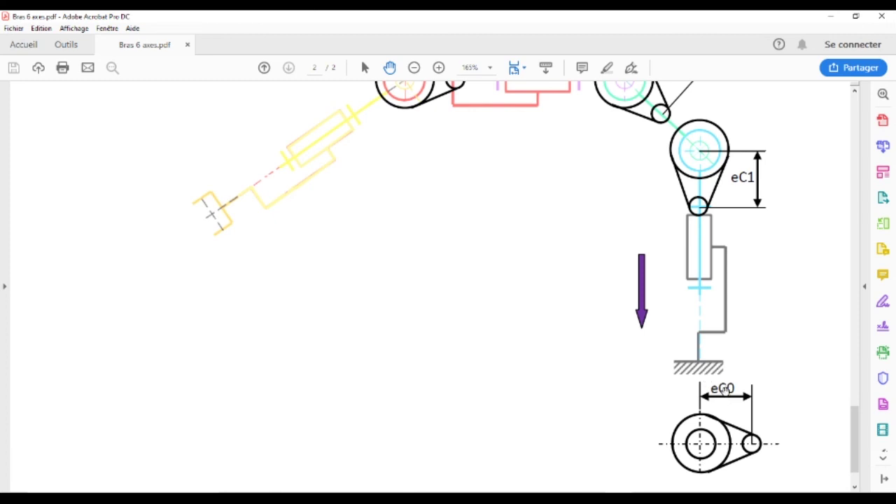
pyautogui.scroll(4, 725, 364)
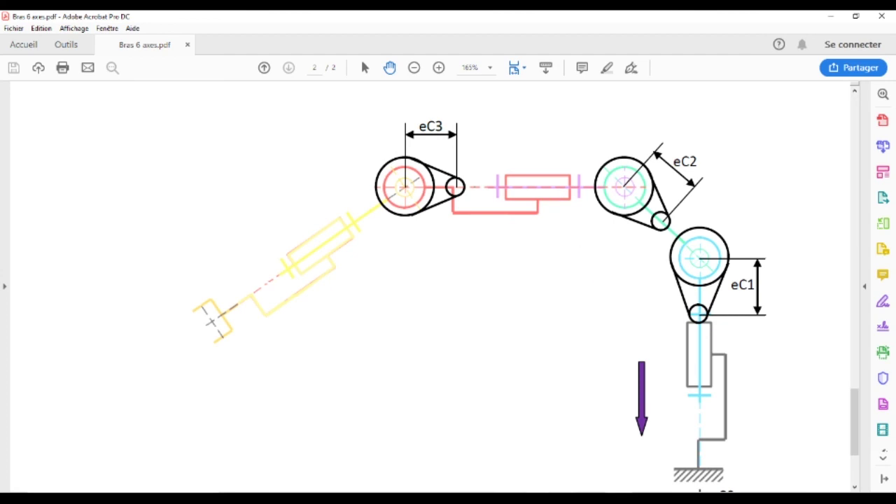
pyautogui.hotkey('alt', 'Tab')
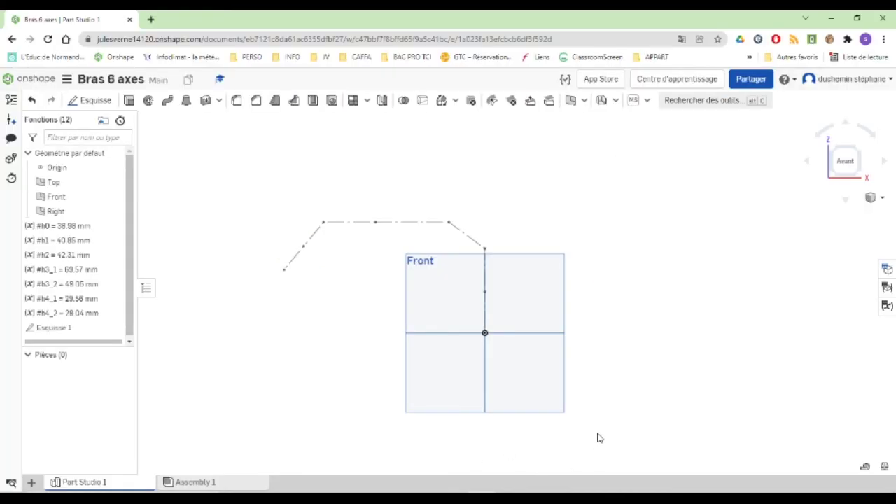